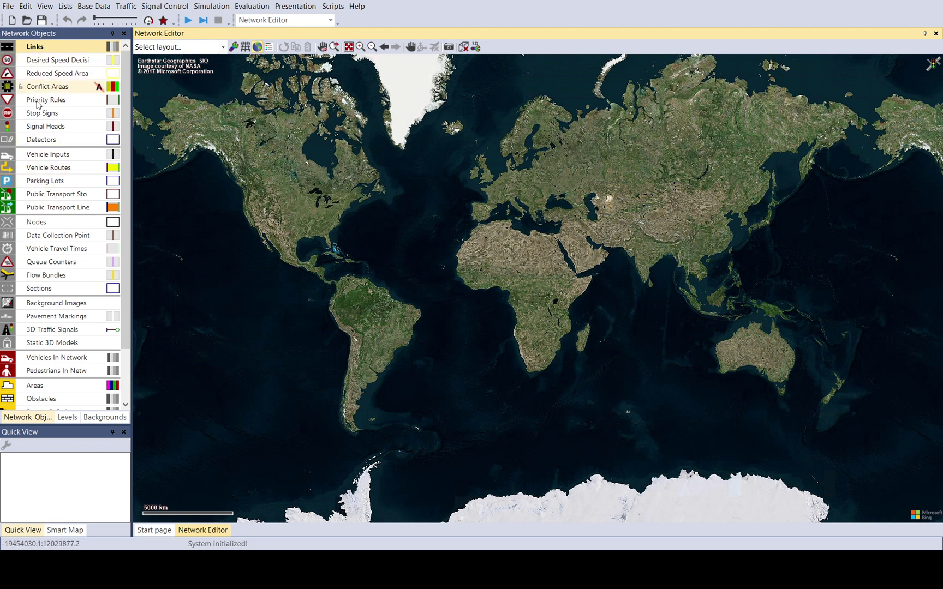
- Zoom in on South America and pan the satellite map east toward the Atlantic and Africa
scroll(93, 343, down, 2)
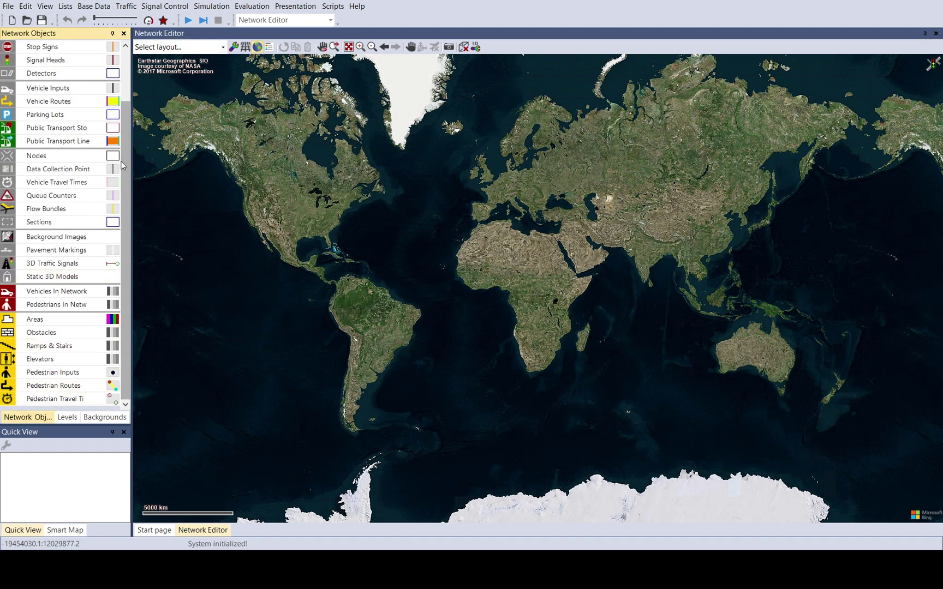
scroll(62, 154, up, 2)
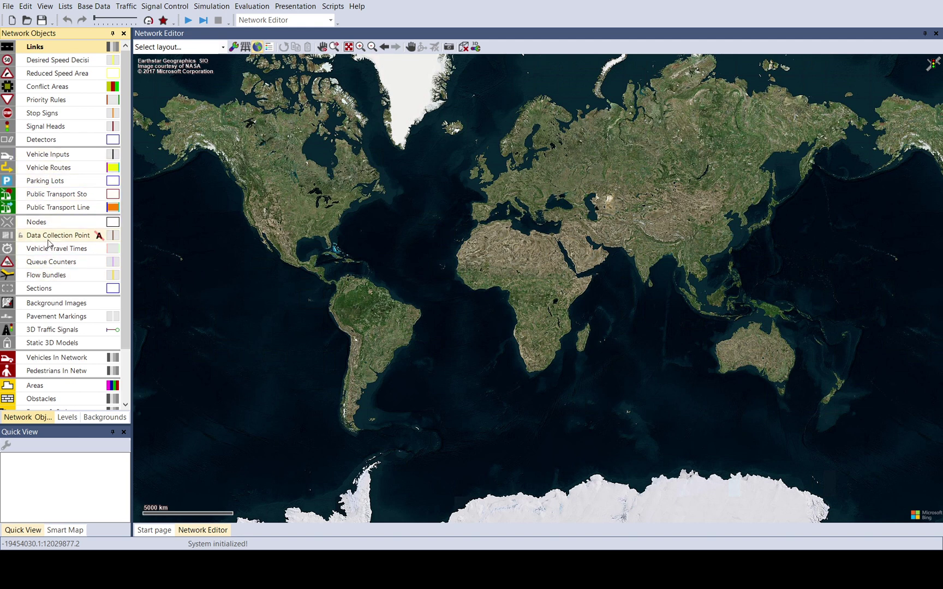
scroll(45, 329, down, 2)
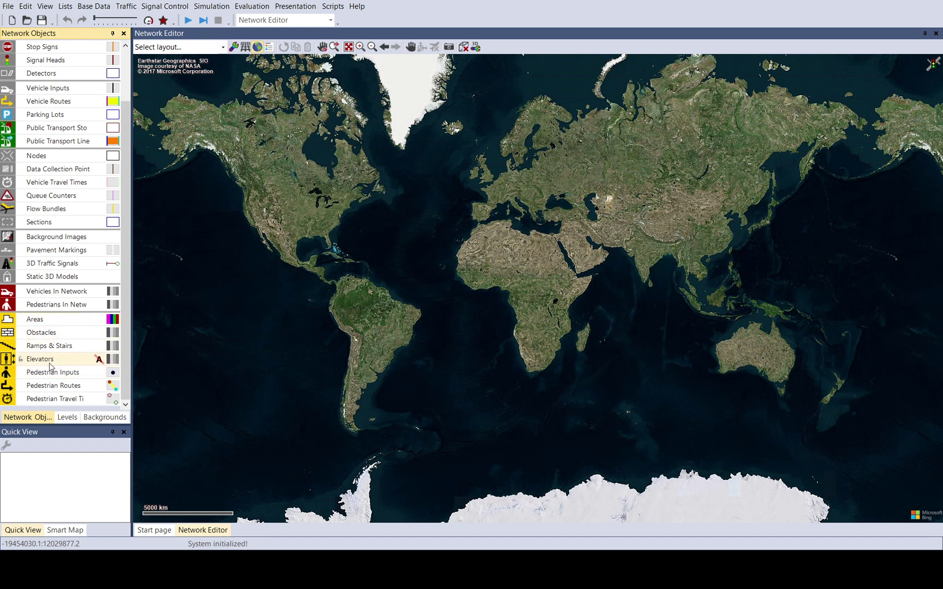
scroll(52, 325, up, 2)
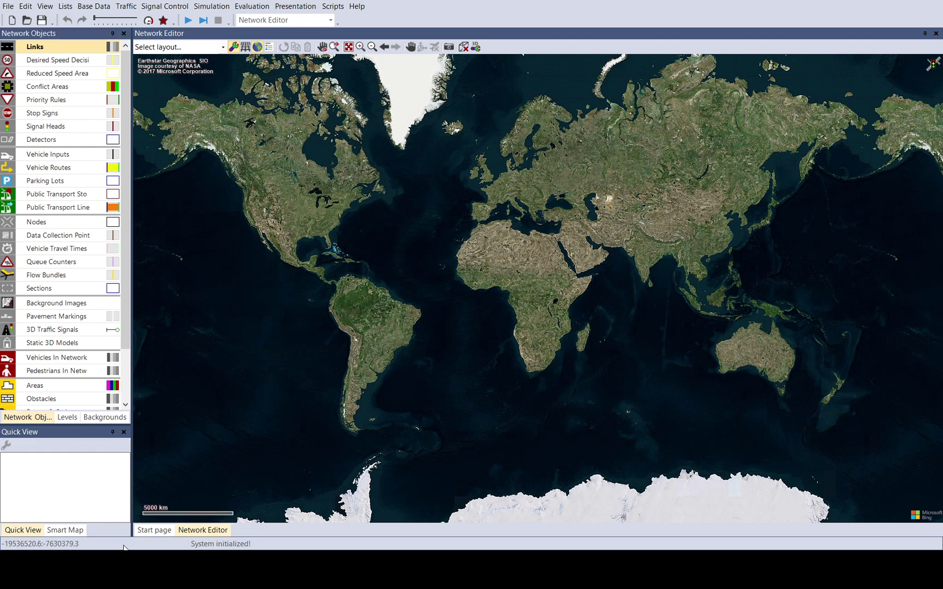
scroll(248, 450, up, 3)
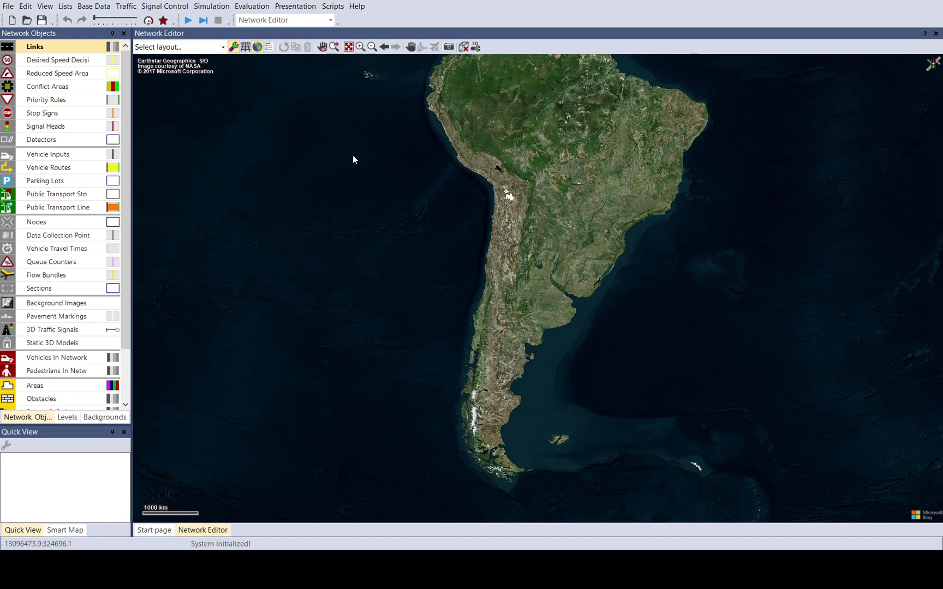
drag(537, 183, 172, 382)
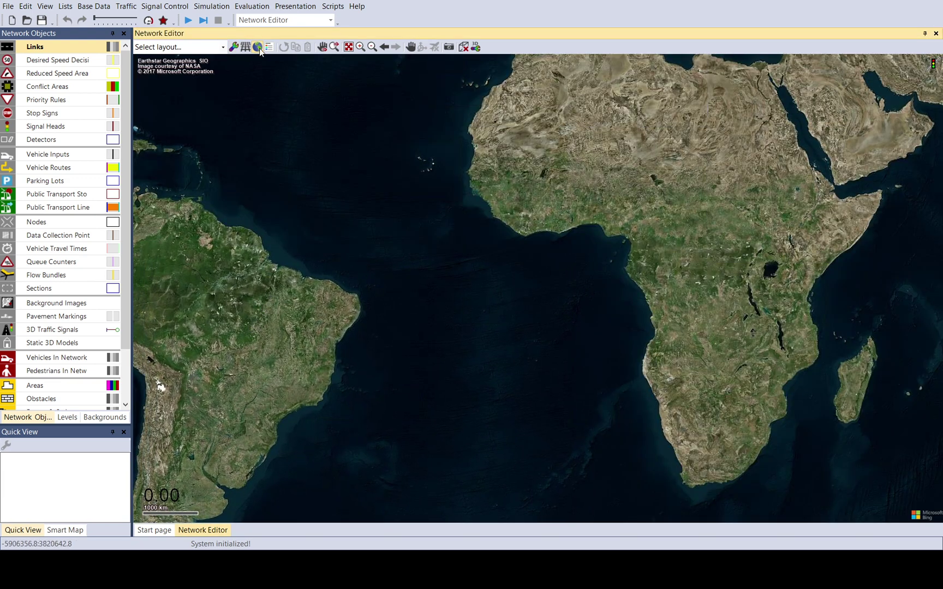
- Switch off the Bing satellite background map, leaving a plain grey canvas
click(257, 47)
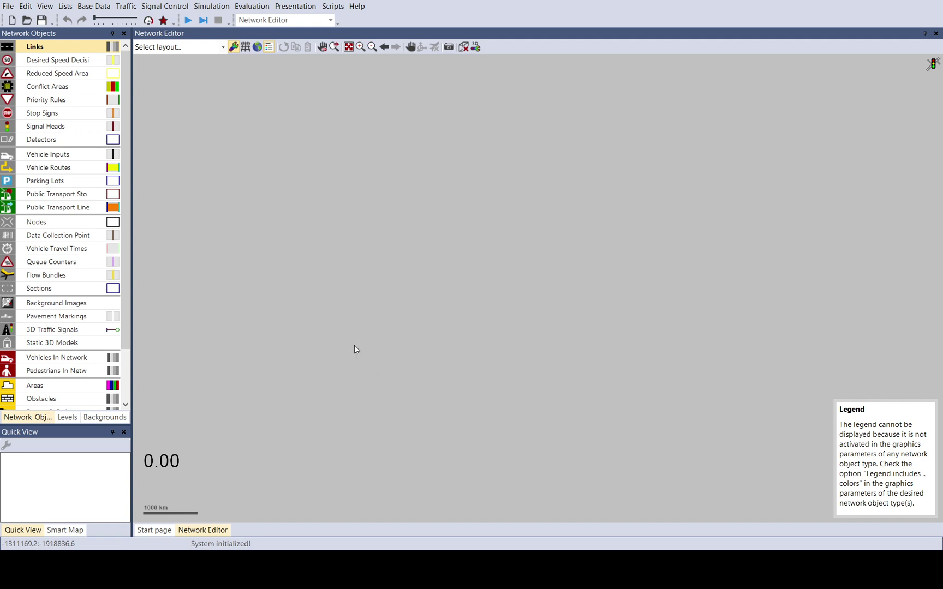
- Dismiss the legend notice, zoom out, then drag a zoom rectangle to reach a 500 m scale
click(218, 67)
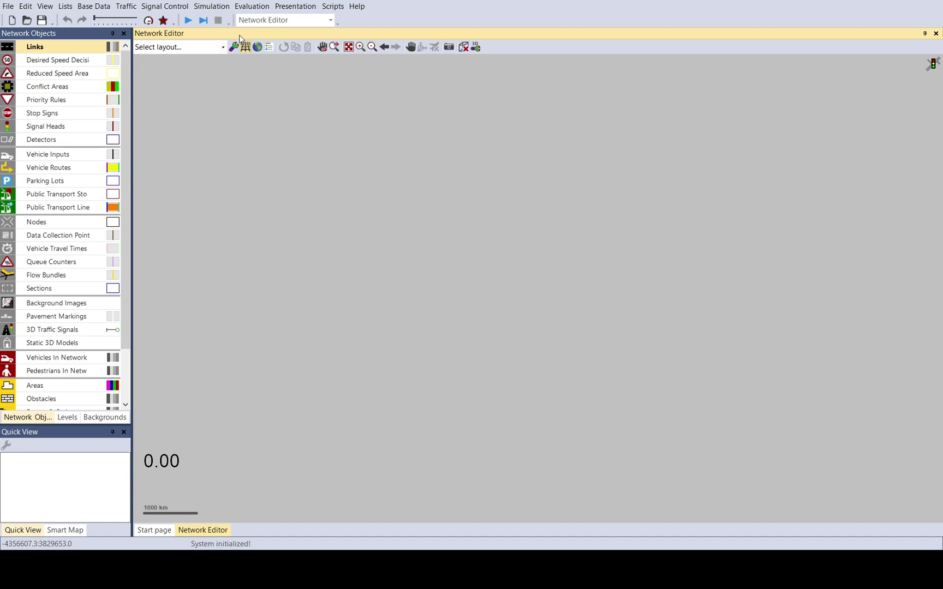
click(372, 47)
click(360, 47)
click(402, 209)
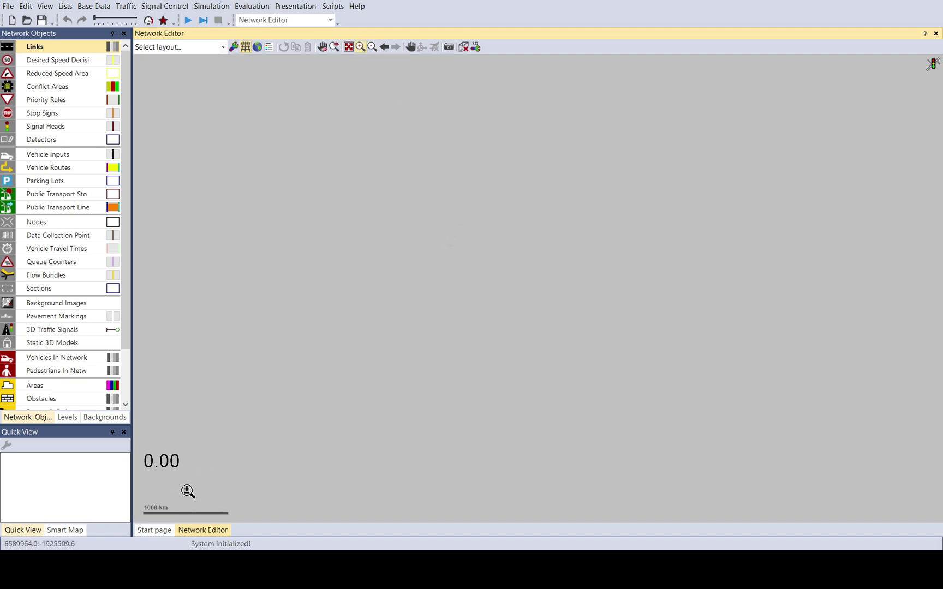
click(371, 206)
drag(430, 191, 394, 168)
- Zoom to metre scale and draw a two-lane link near the canvas centre
click(360, 47)
scroll(322, 321, up, 3)
scroll(291, 287, up, 2)
click(59, 49)
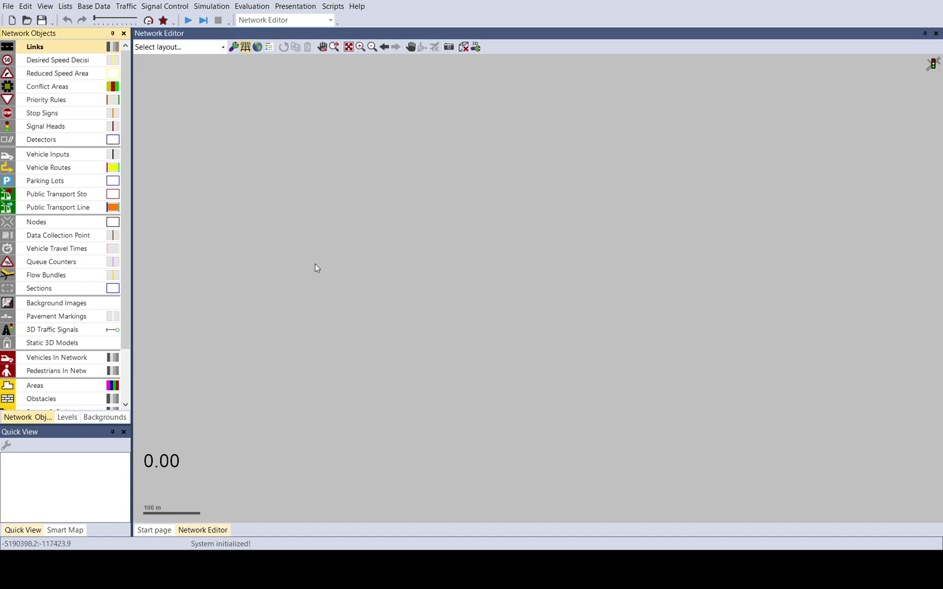
mouse_move(305, 263)
mouse_down()
mouse_move(432, 271)
mouse_move(418, 265)
mouse_up()
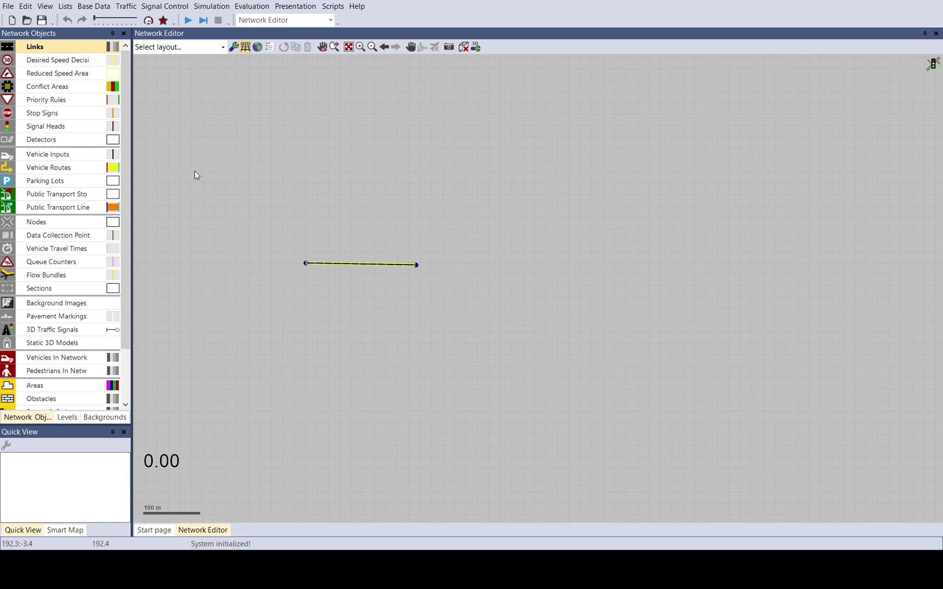
- Turn off wireframe so the link shows grey lanes with dashed markings, then zoom and pan onto it
click(111, 52)
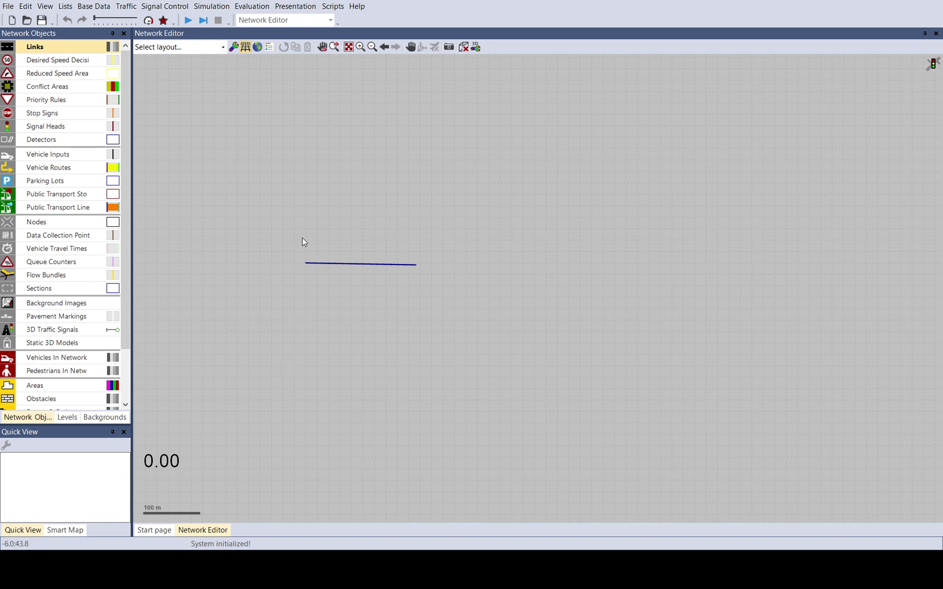
scroll(301, 268, up, 3)
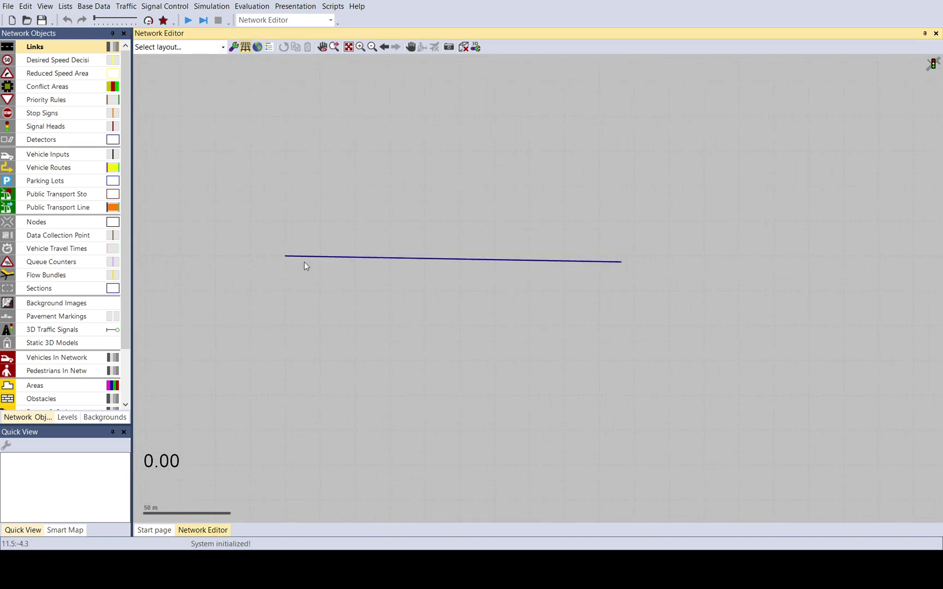
scroll(304, 266, up, 2)
click(296, 256)
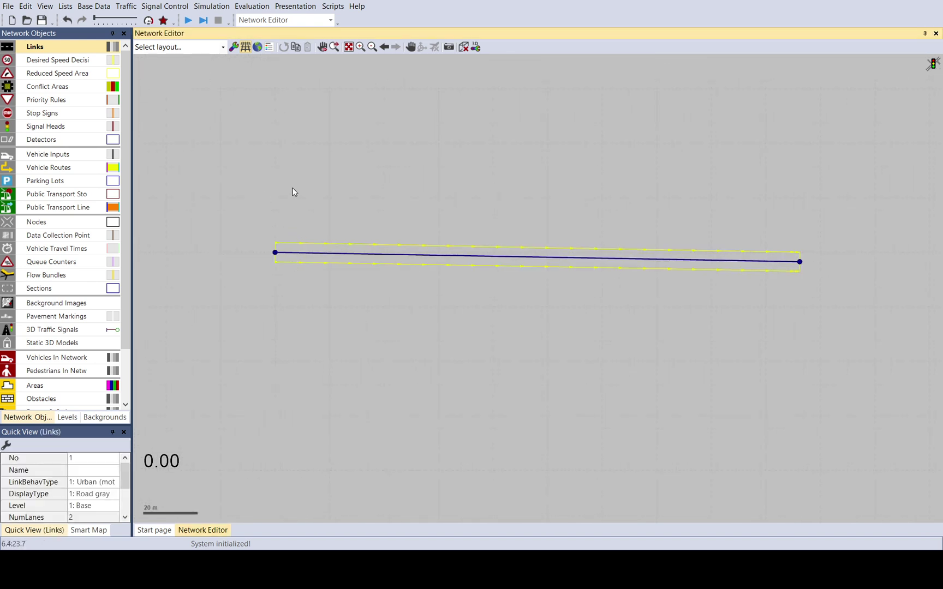
click(312, 299)
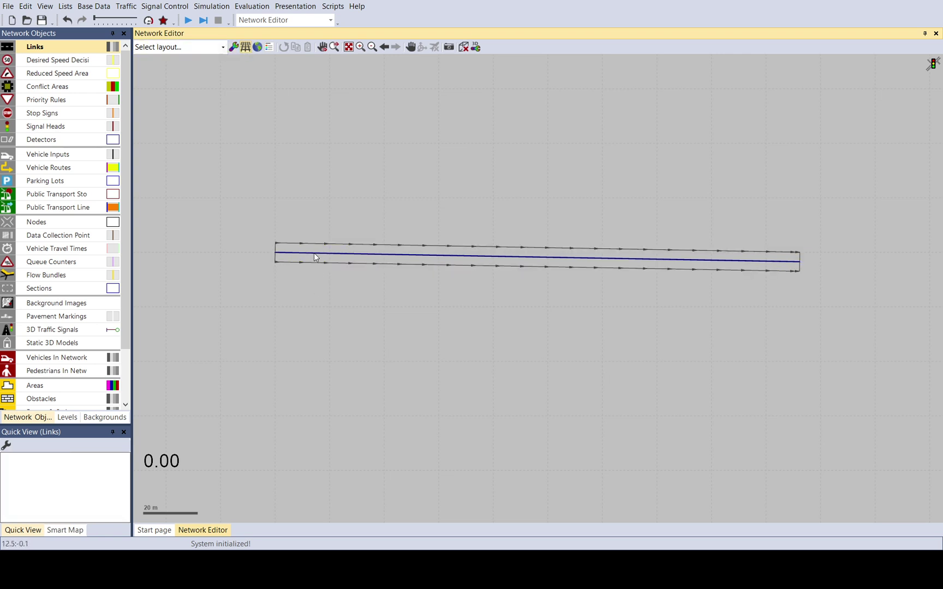
click(309, 256)
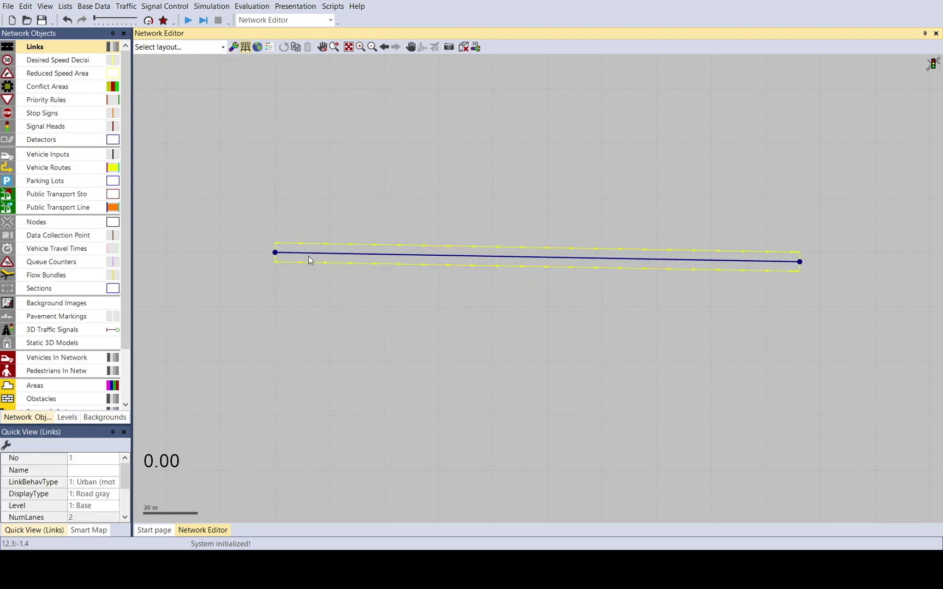
click(246, 47)
click(288, 202)
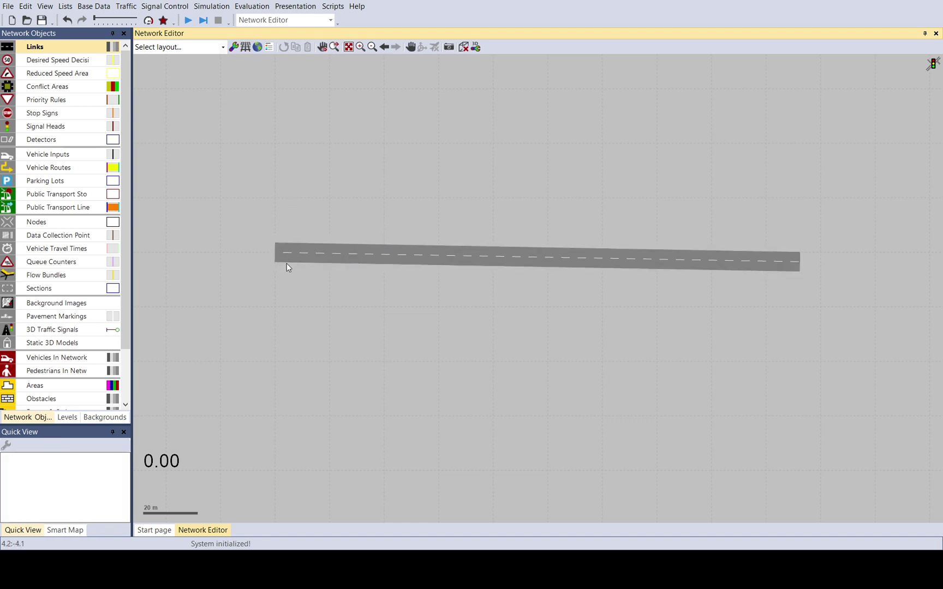
scroll(283, 246, up, 3)
click(284, 262)
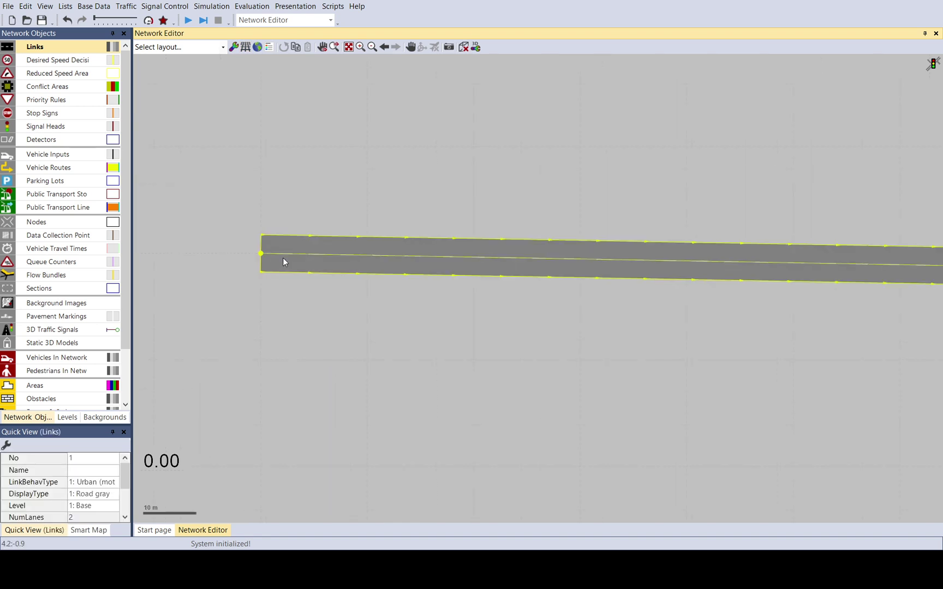
click(310, 303)
scroll(306, 238, up, 2)
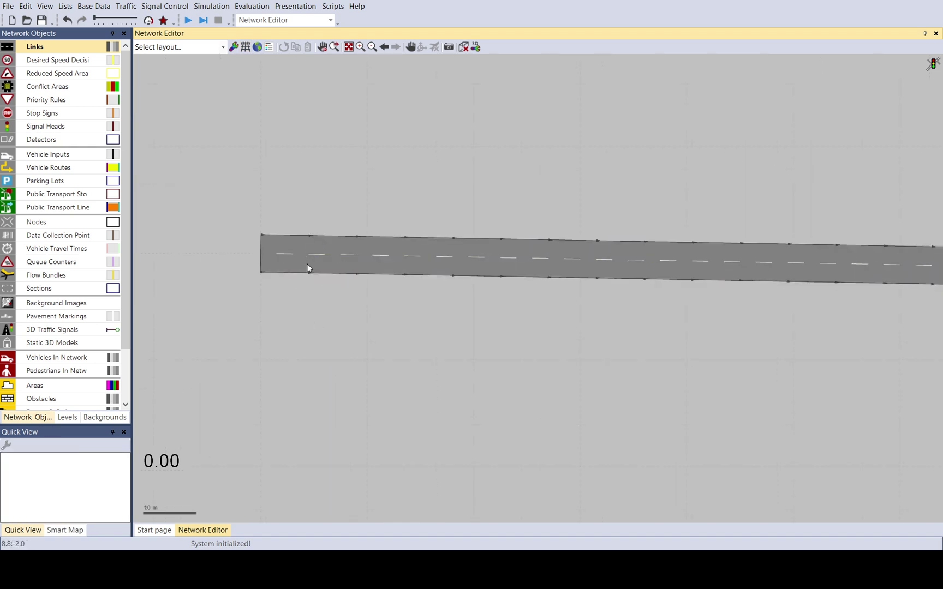
drag(320, 162, 309, 168)
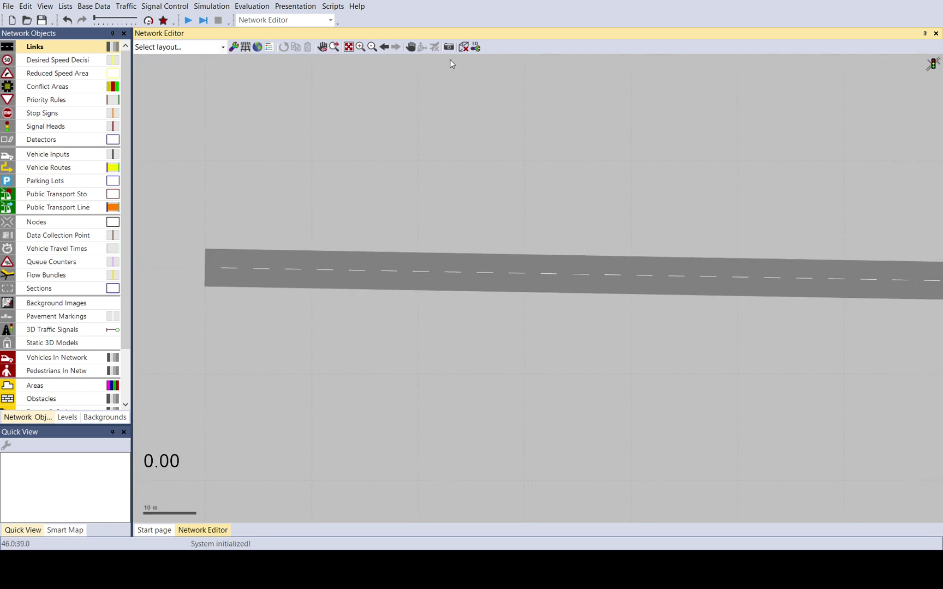
- Draw a second two-lane link running diagonally up and right above the first, then deselect it
click(57, 47)
drag(189, 218, 359, 111)
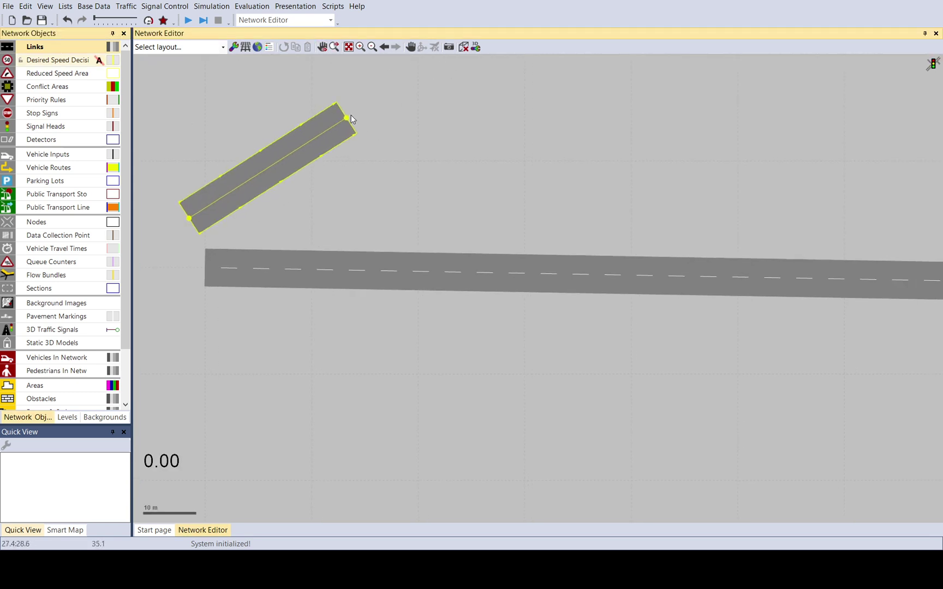
click(289, 356)
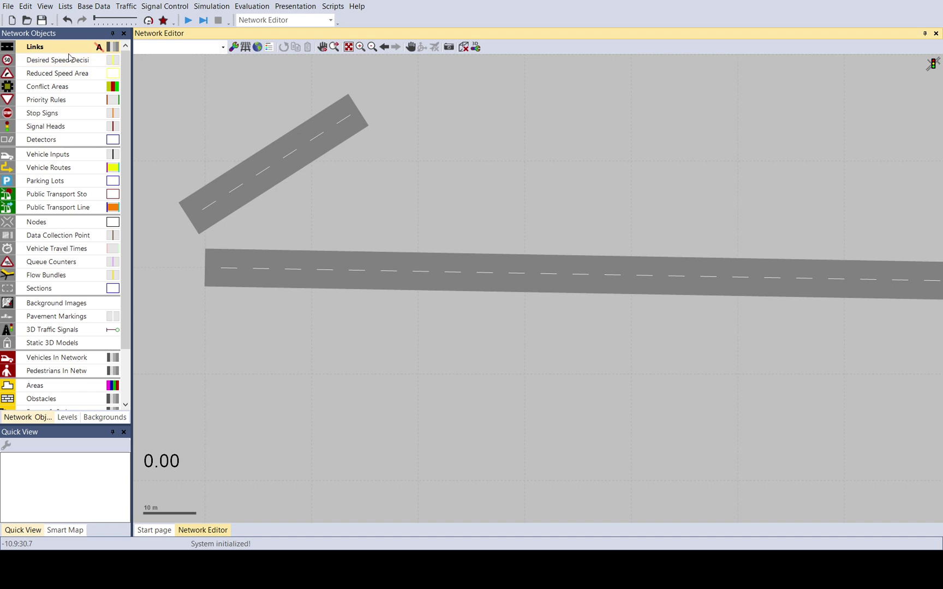
- Open the Links / Lanes list and switch between rows 1 and 2 to jump the view to each link
double_click(69, 49)
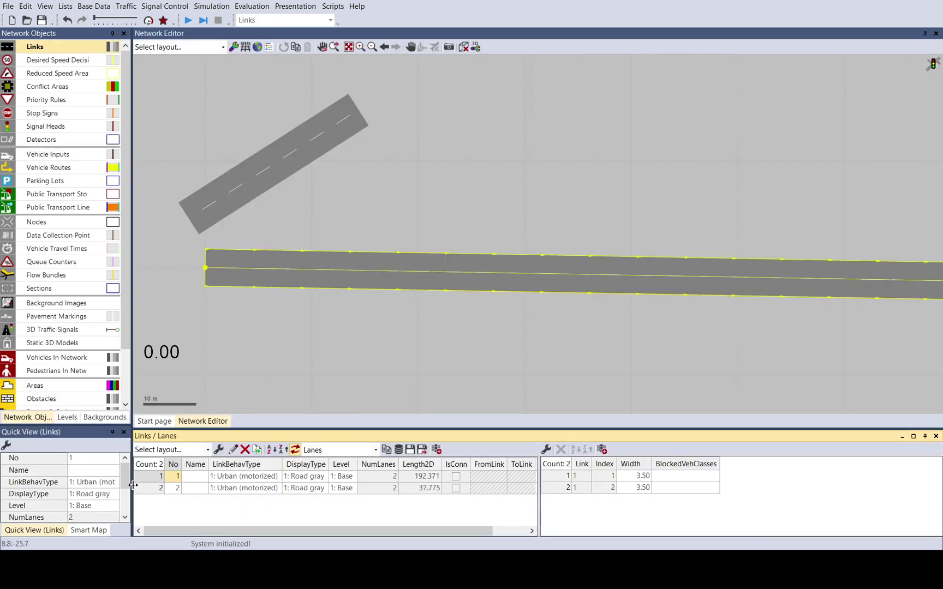
click(152, 491)
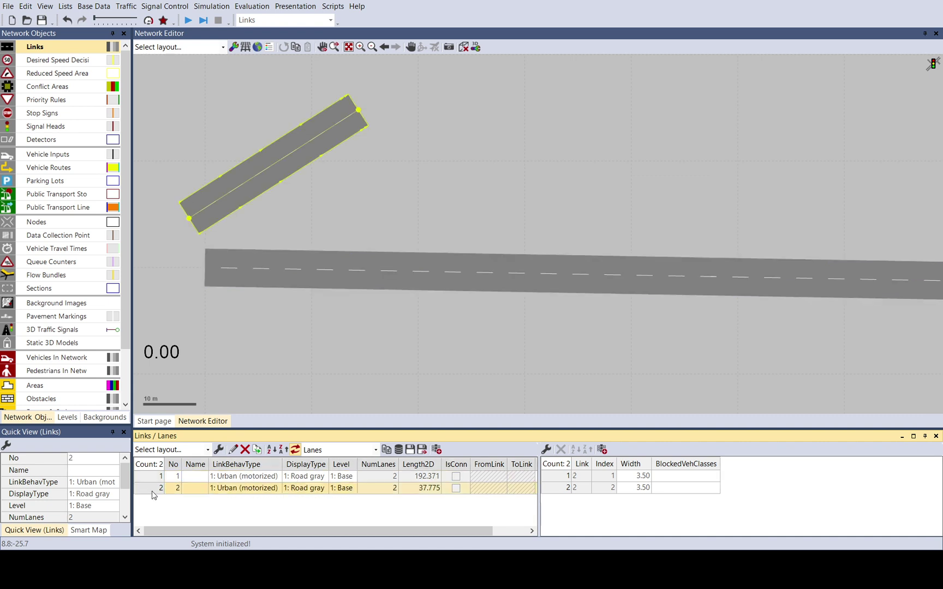
click(153, 477)
click(152, 489)
click(153, 476)
click(151, 489)
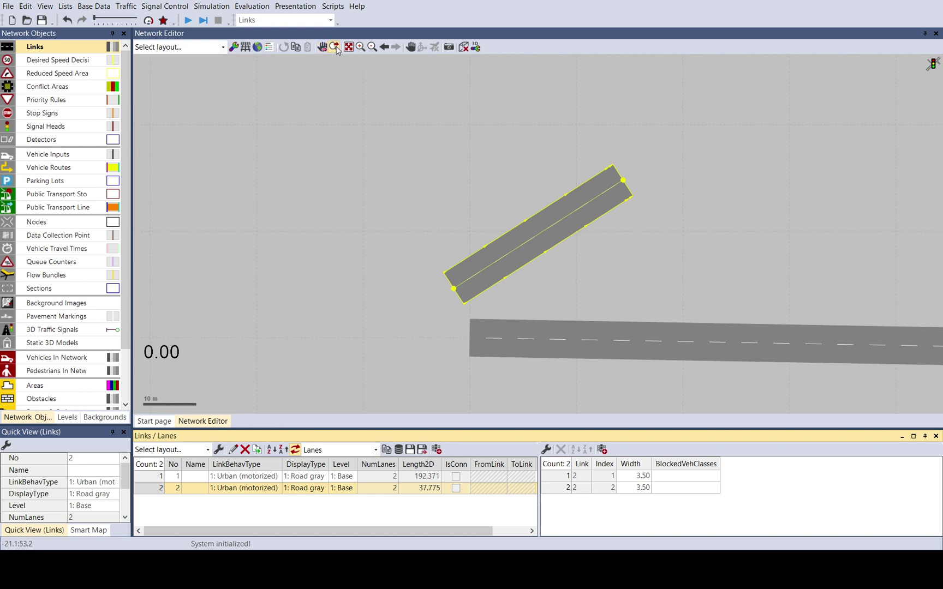
click(155, 476)
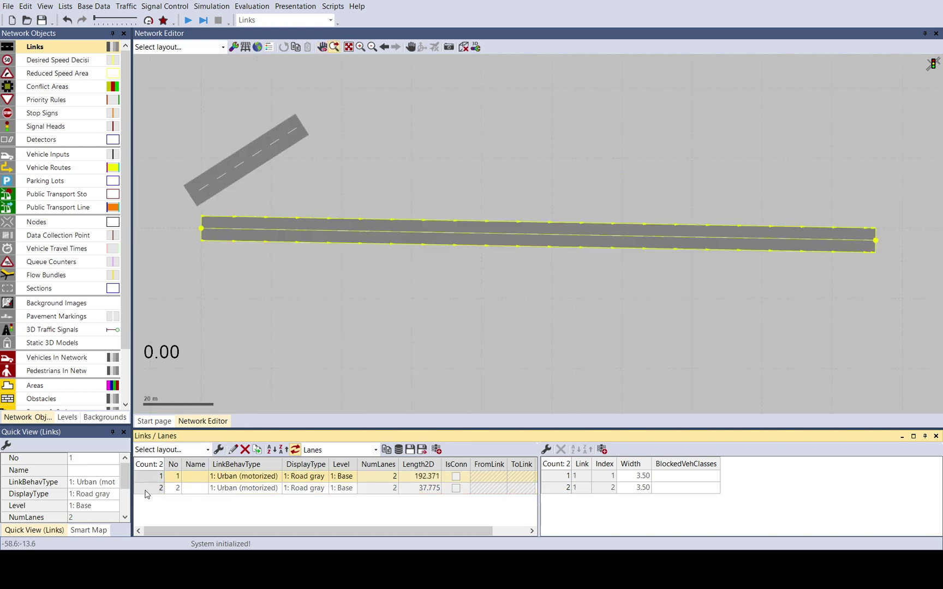
click(148, 490)
click(153, 477)
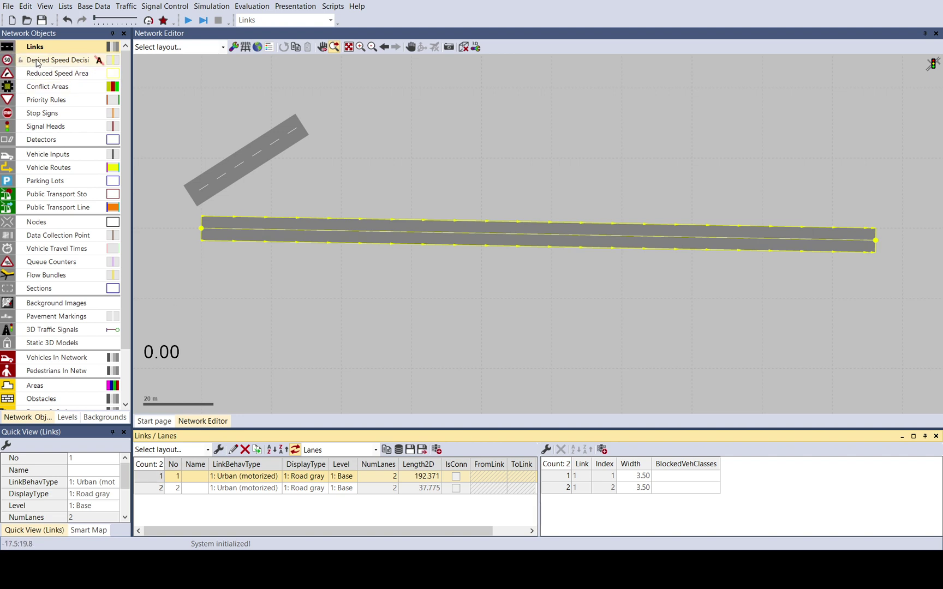
- Toggle Desired Speed Decisions and Links visibility off and on, then make Desired Speed Decisions active
click(8, 63)
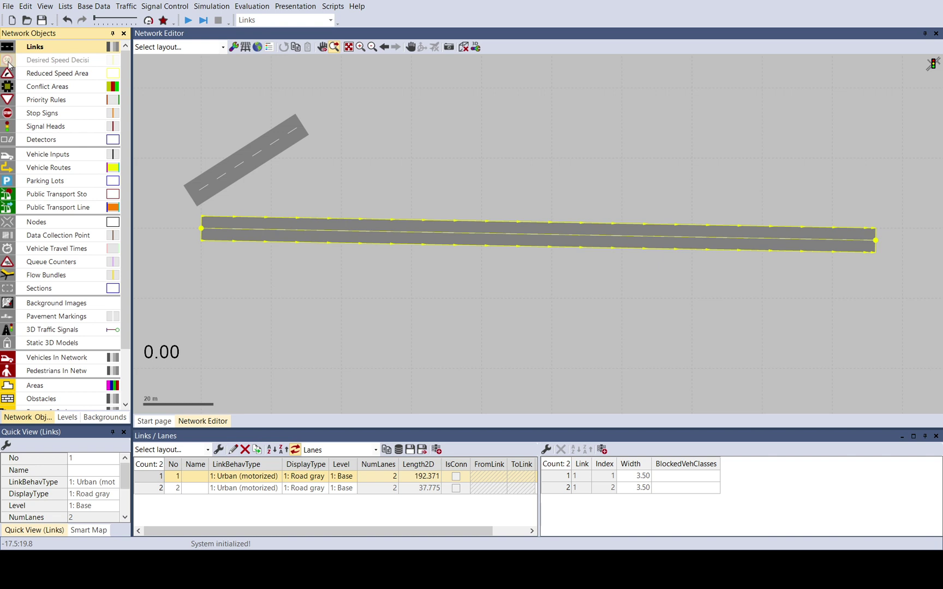
click(8, 62)
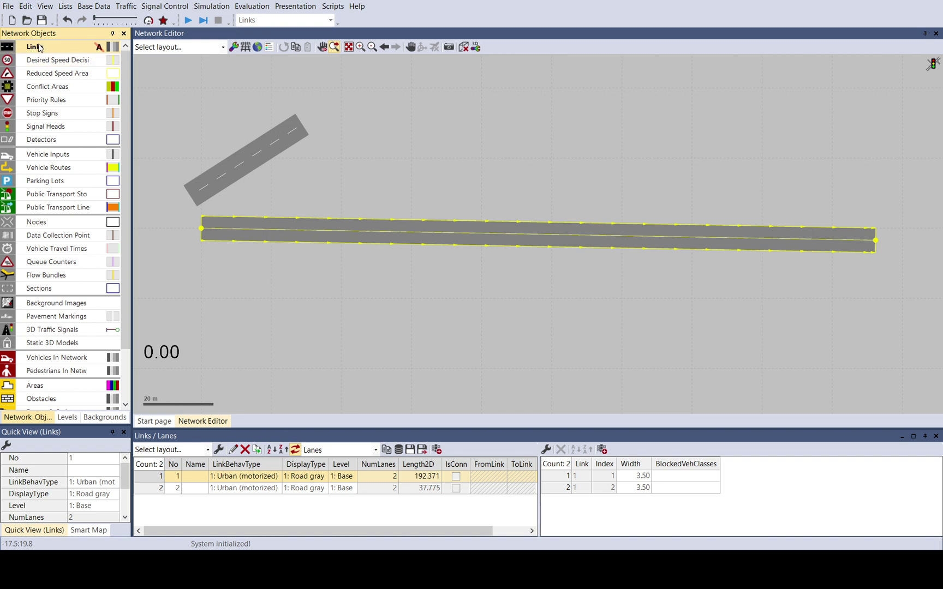
click(41, 65)
click(8, 48)
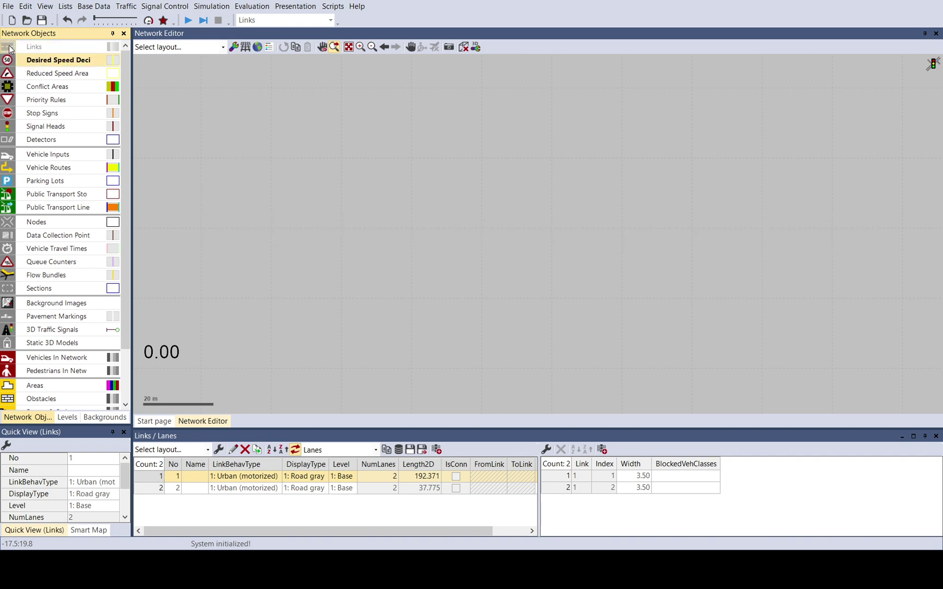
click(9, 48)
click(364, 155)
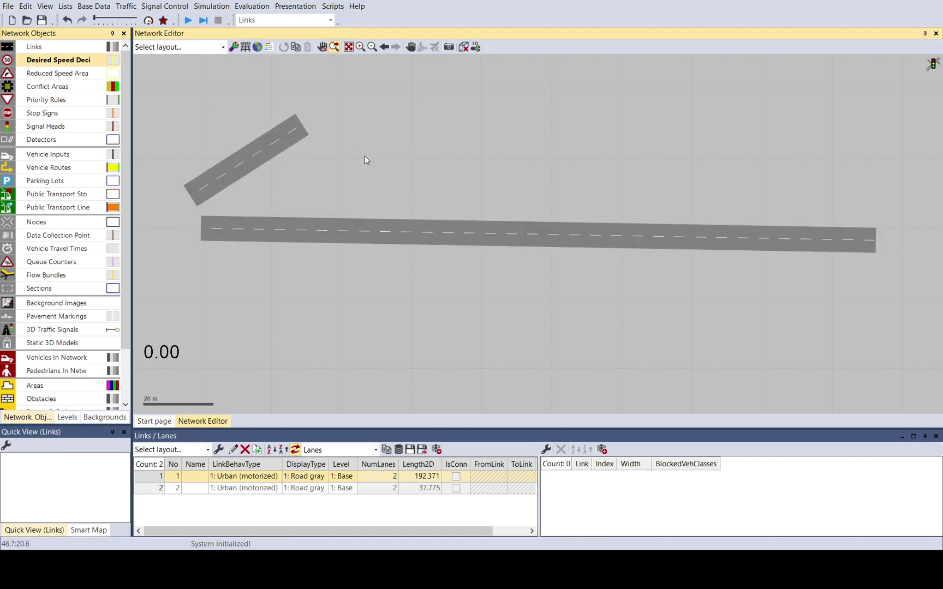
- Toggle the network editor to 3D and try the rotation and flight navigation modes
click(465, 48)
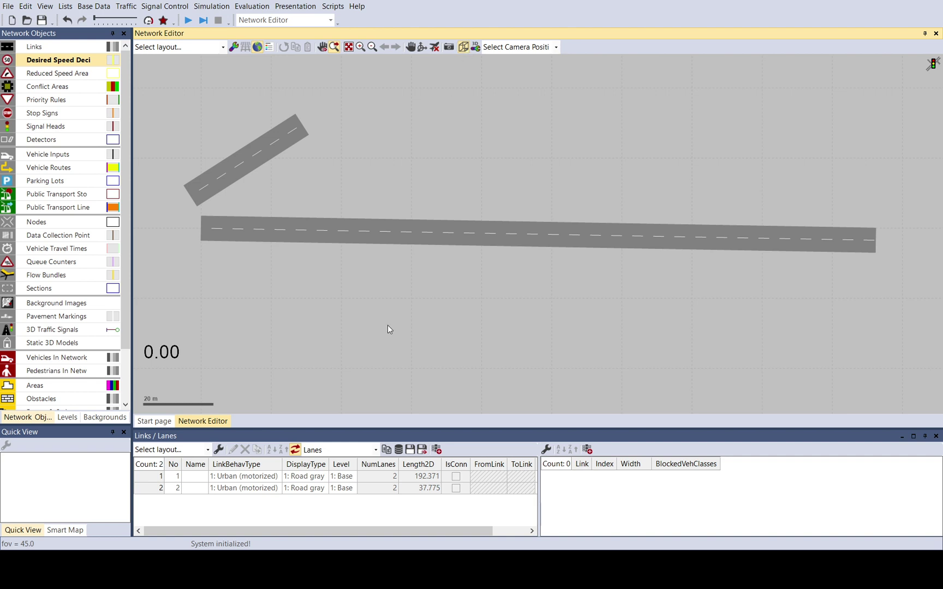
click(464, 47)
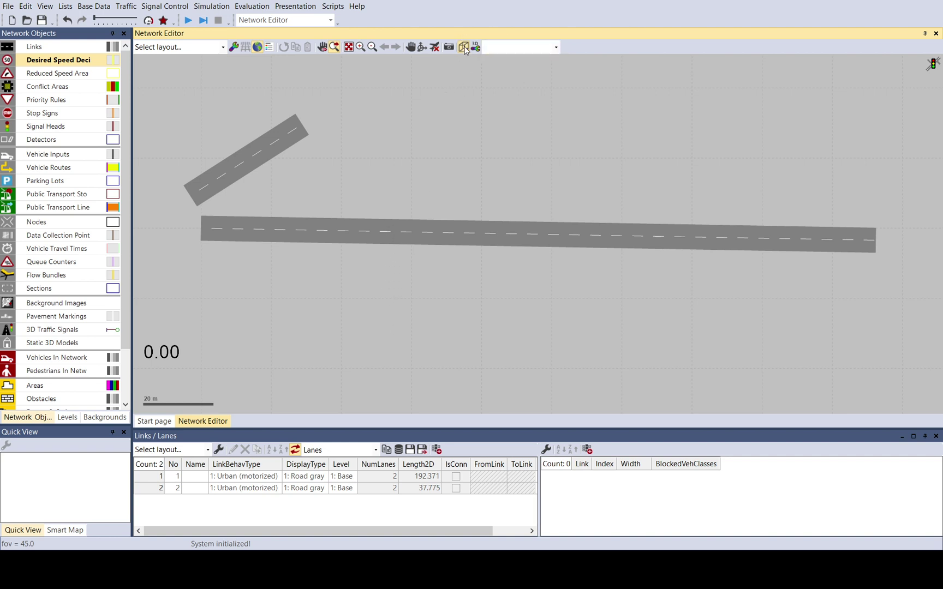
click(428, 46)
click(434, 48)
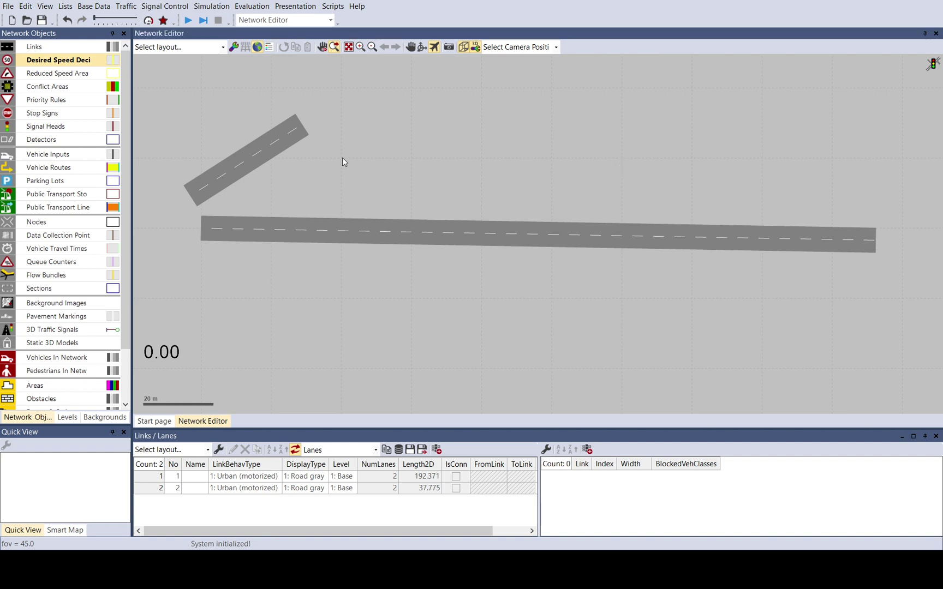
click(338, 173)
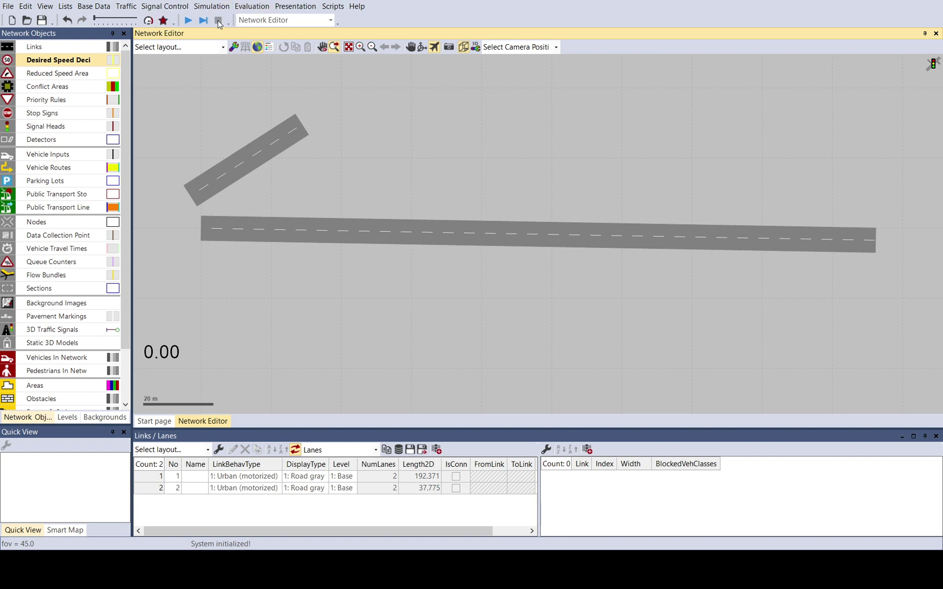
- Drag the simulation speed slider to its minimum, switching Quick Mode on and back off
click(330, 22)
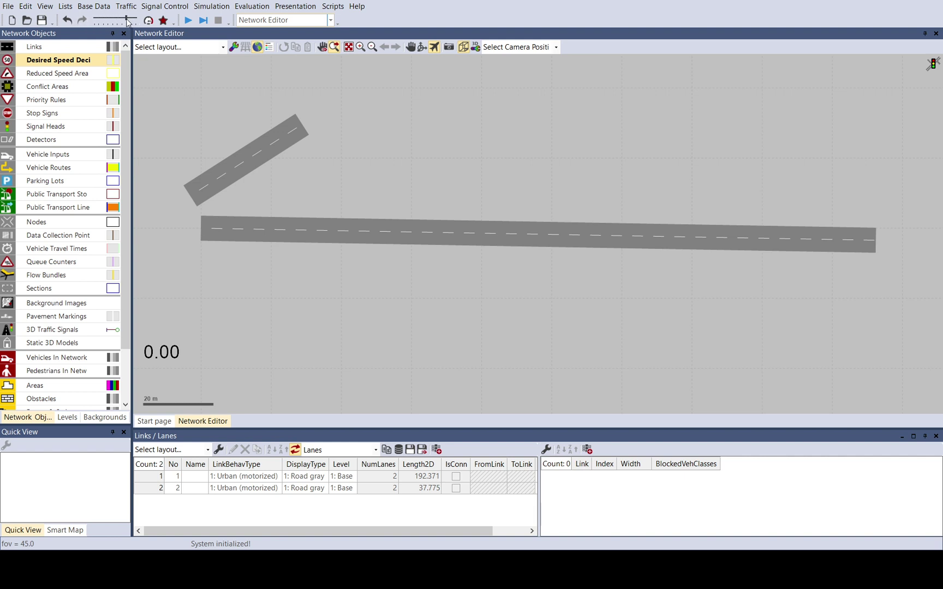
drag(130, 21, 94, 20)
click(149, 20)
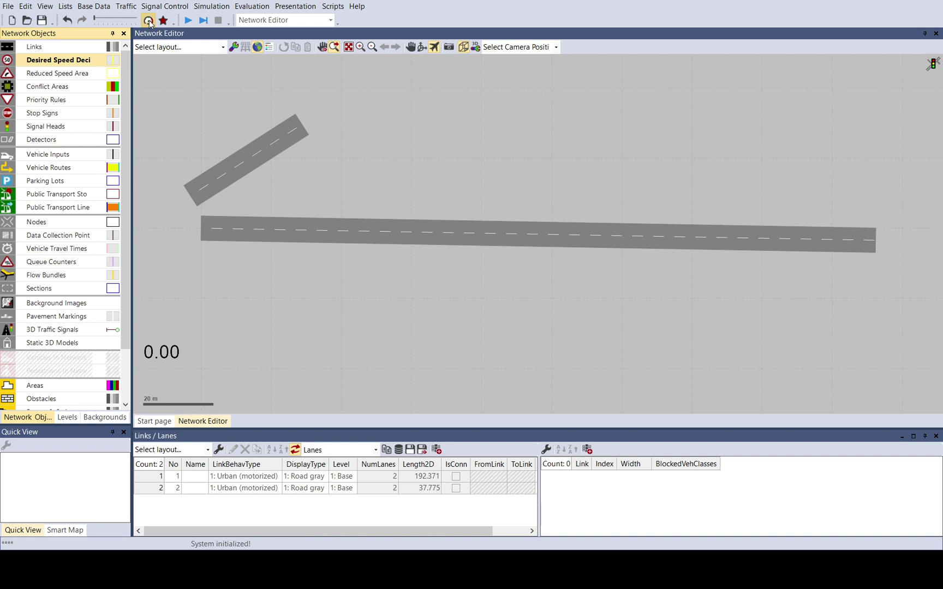
click(149, 21)
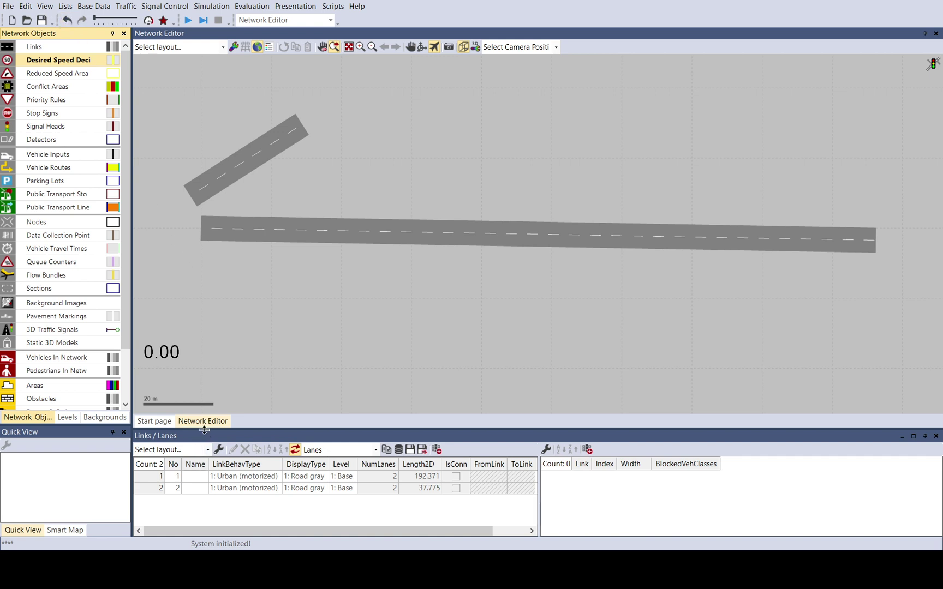
- Enlarge, undock and re-dock the Links / Lanes list at the bottom, toggling it with Ctrl+L
drag(200, 429, 244, 419)
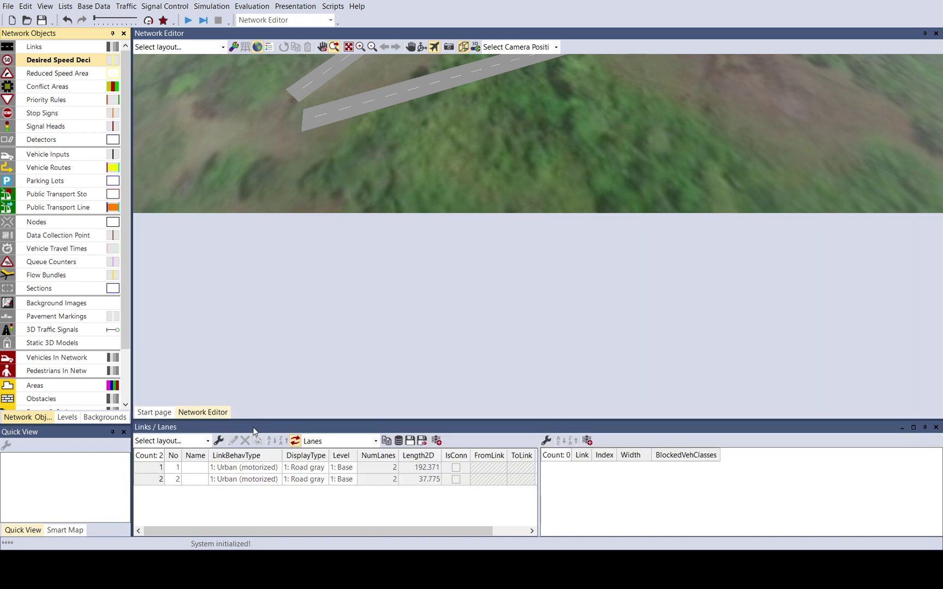
click(253, 431)
double_click(255, 430)
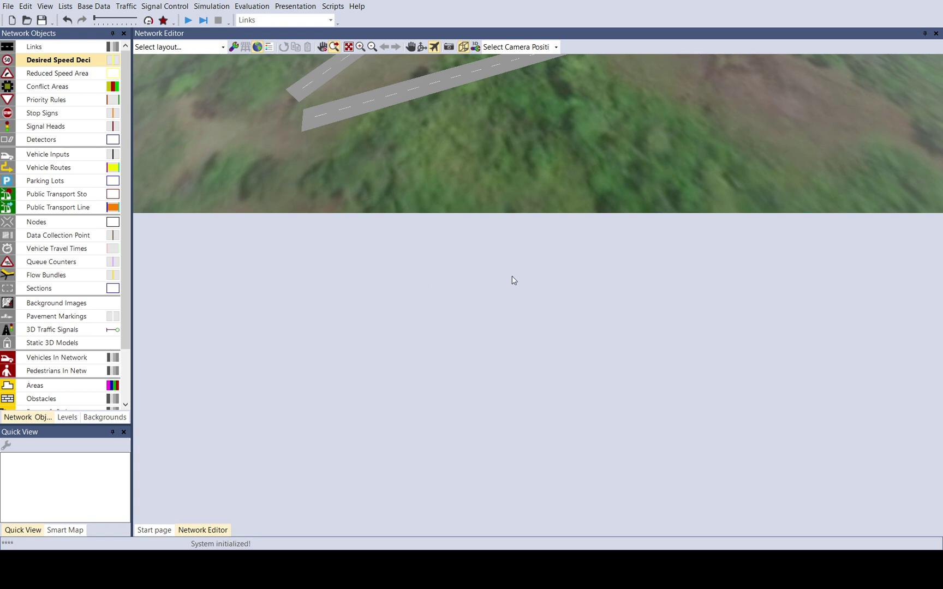
double_click(537, 300)
key(ctrl+l)
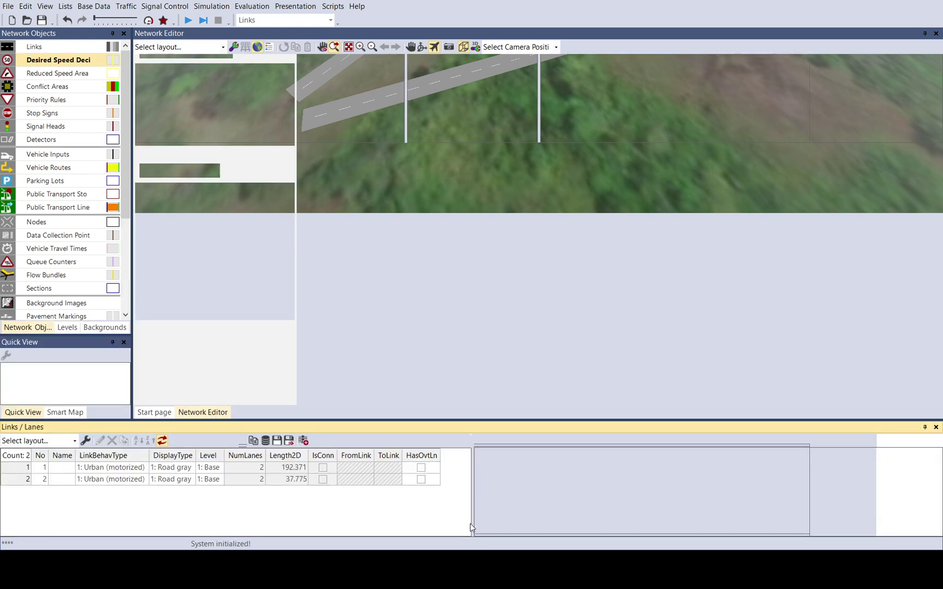
key(ctrl+l)
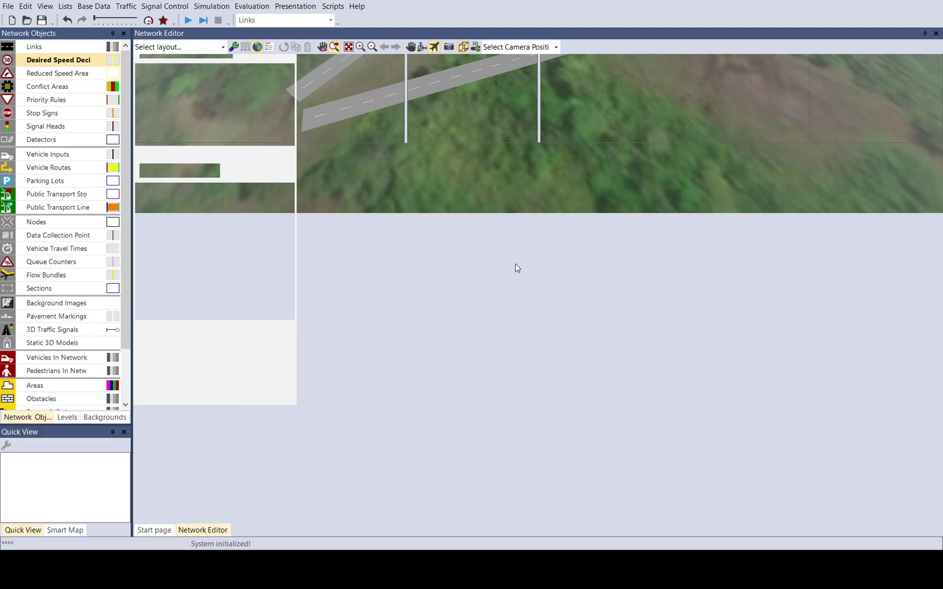
- Reopen the Links / Lanes list (Ctrl+L) and bring the Network Editor in front of the Start page
key(ctrl+l)
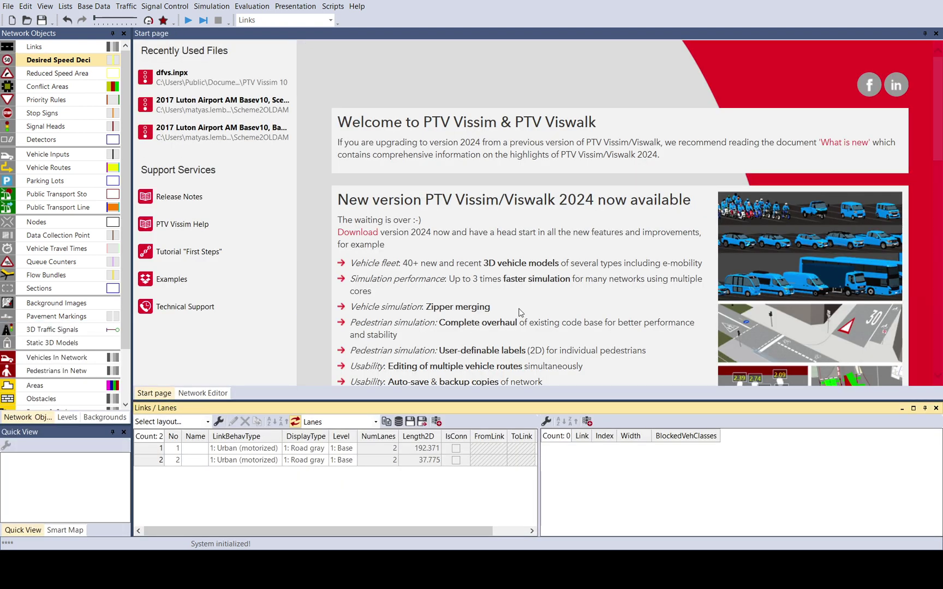
click(201, 395)
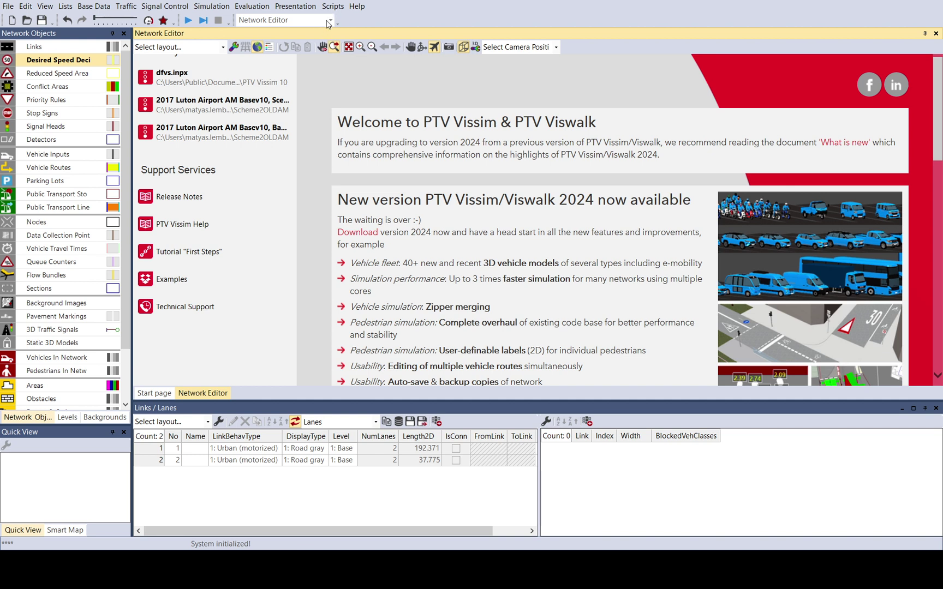
- Dock the Scripts list, still empty with no scripts defined, beside Links / Lanes at the bottom
click(329, 20)
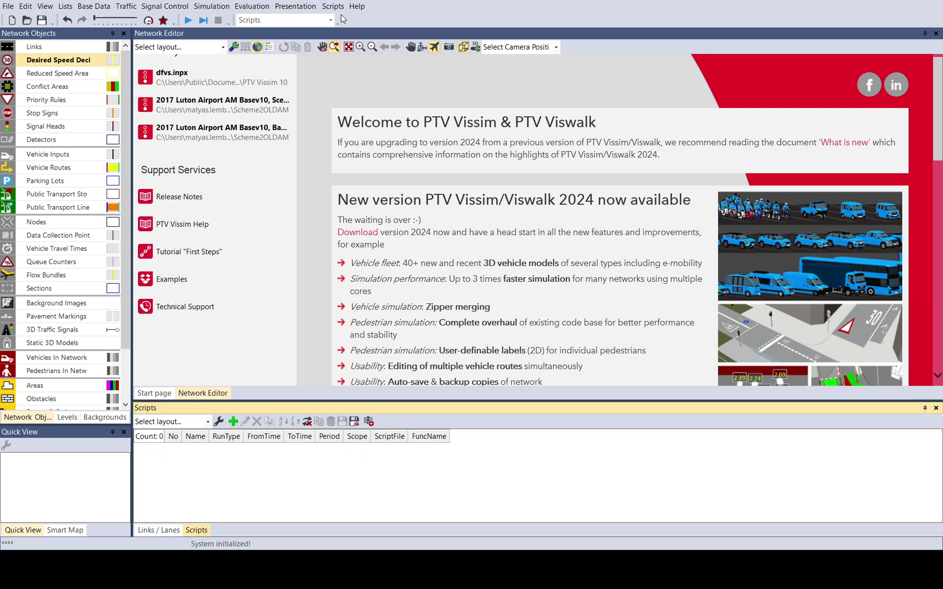